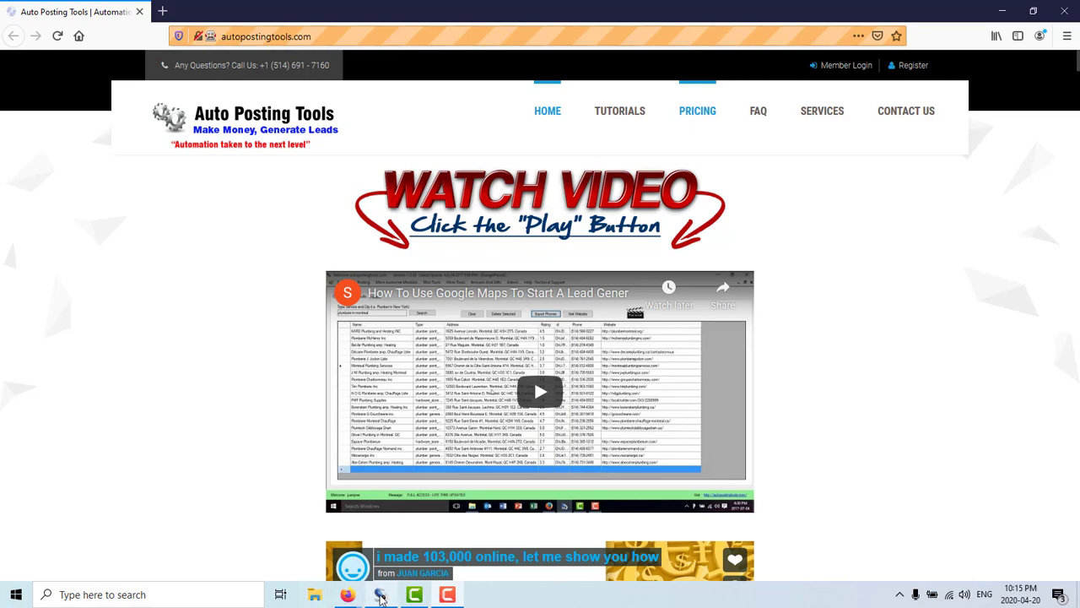
# Step: Switch to Autopostingtools, open the Facebook Job Scraper module and launch its Firefox browser
pyautogui.click(380, 595)
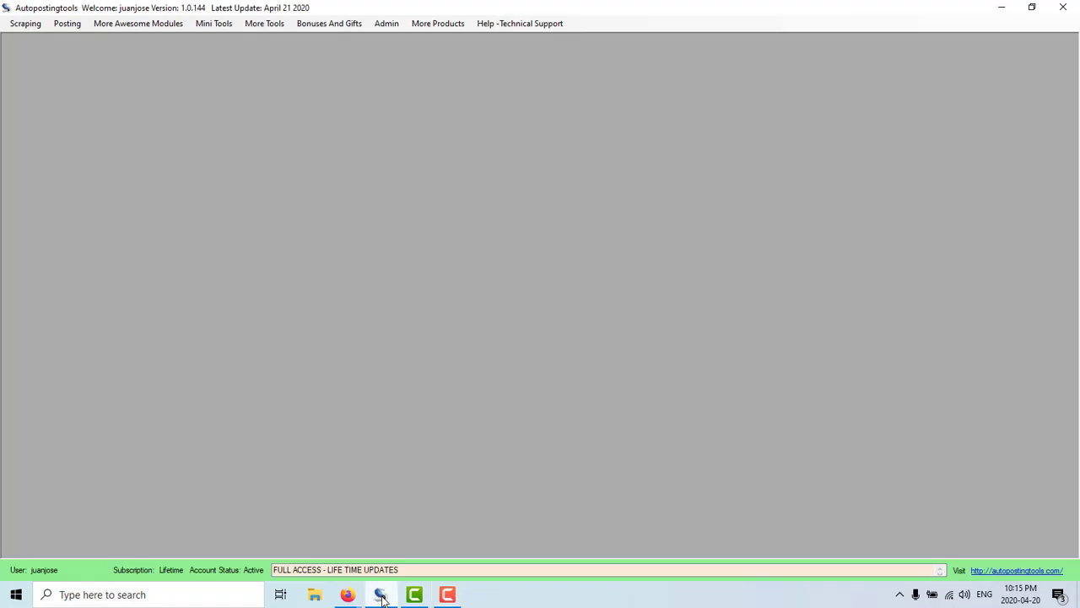
pyautogui.click(32, 24)
pyautogui.moveTo(85, 30)
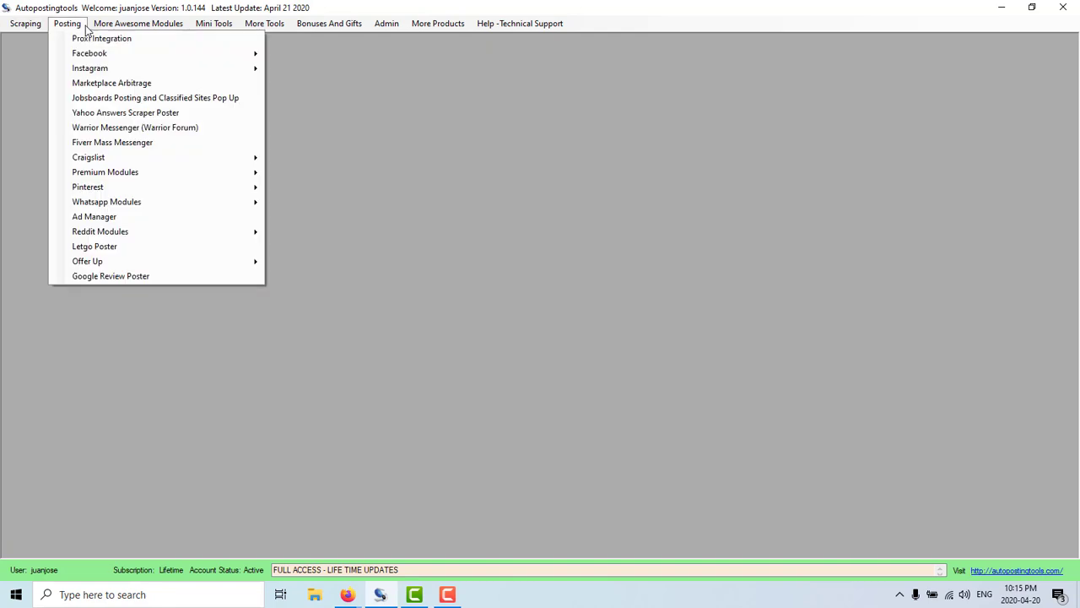
pyautogui.moveTo(252, 31)
pyautogui.moveTo(100, 58)
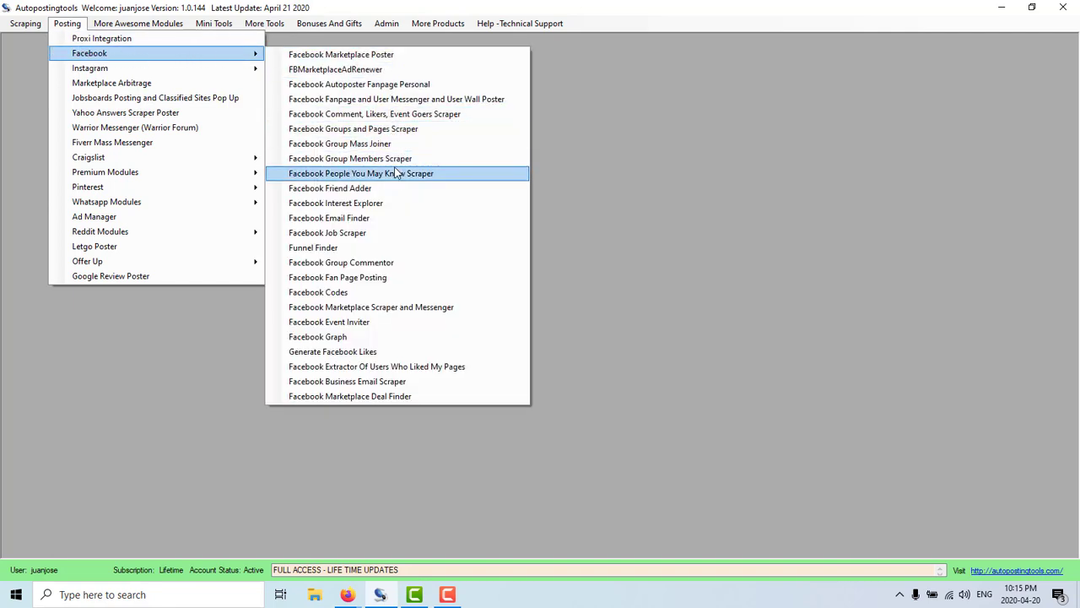
pyautogui.click(361, 234)
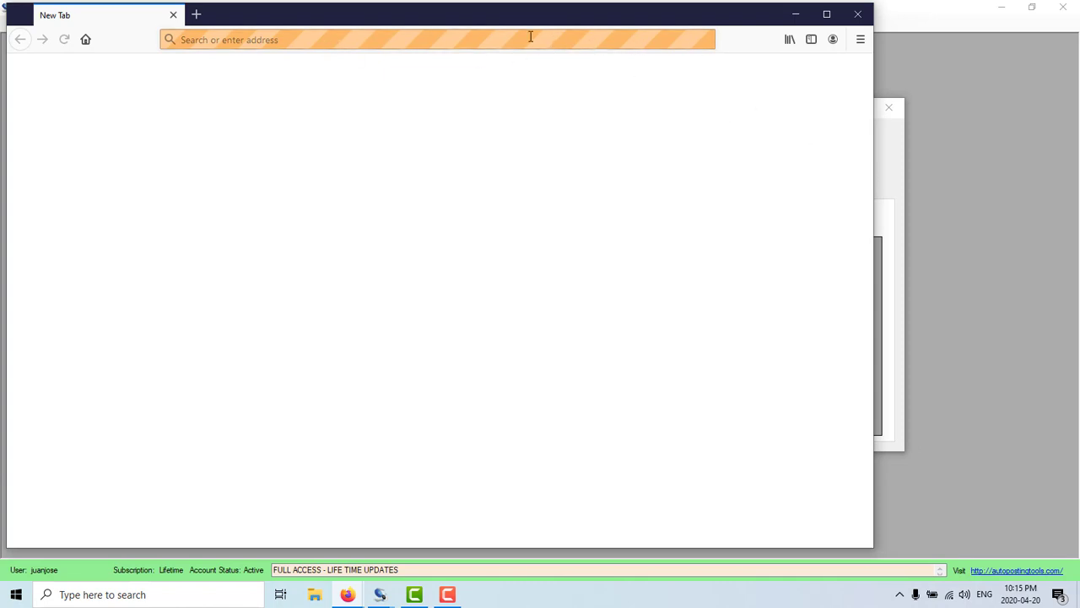
# Step: Log in to Facebook from the job scraper with the account email and password
pyautogui.click(878, 177)
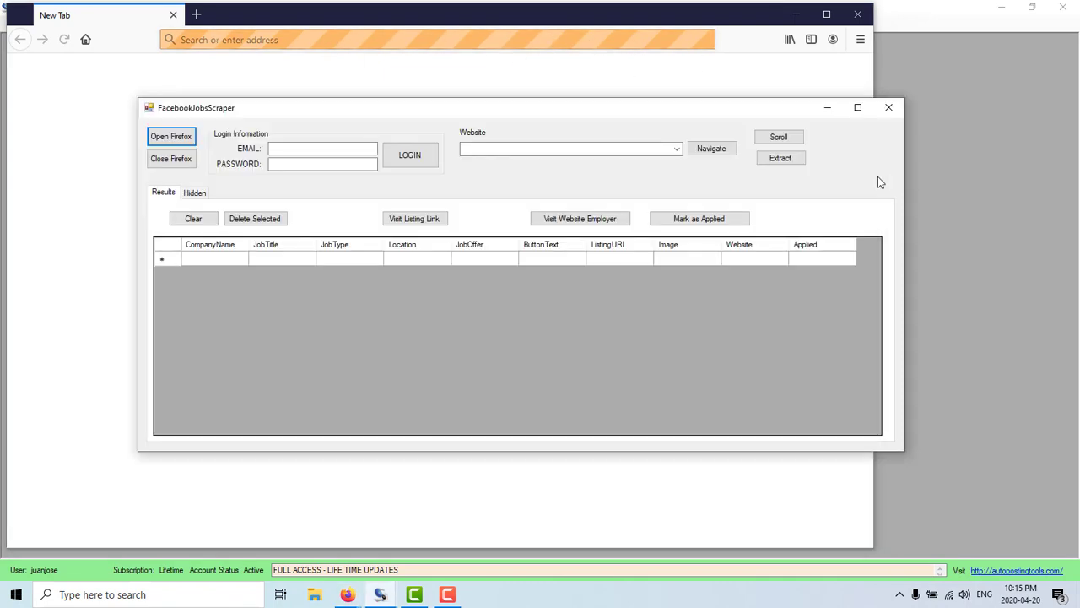
pyautogui.click(328, 147)
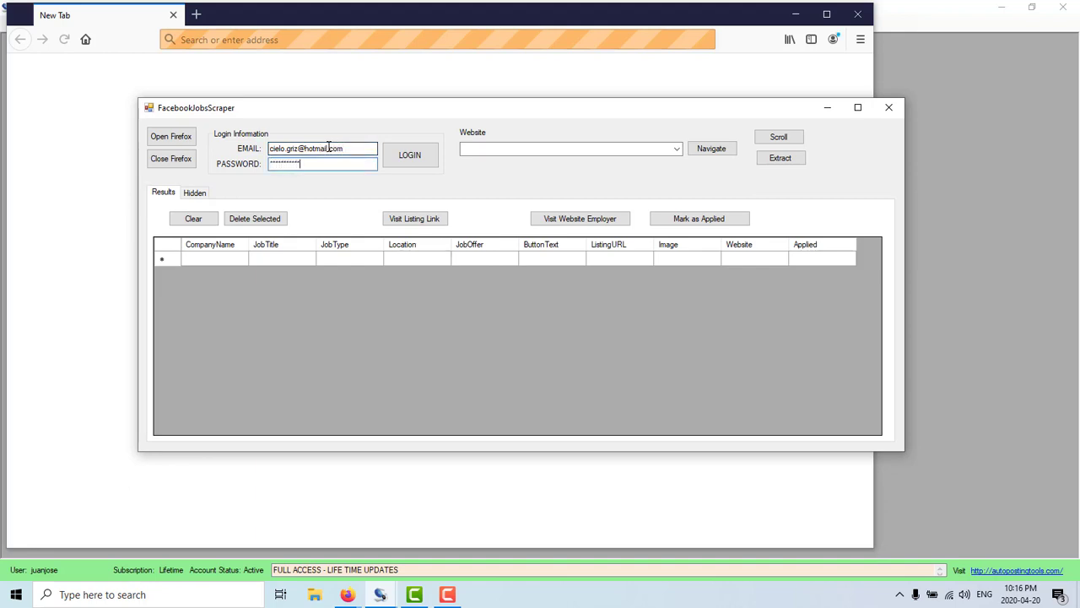
pyautogui.click(416, 159)
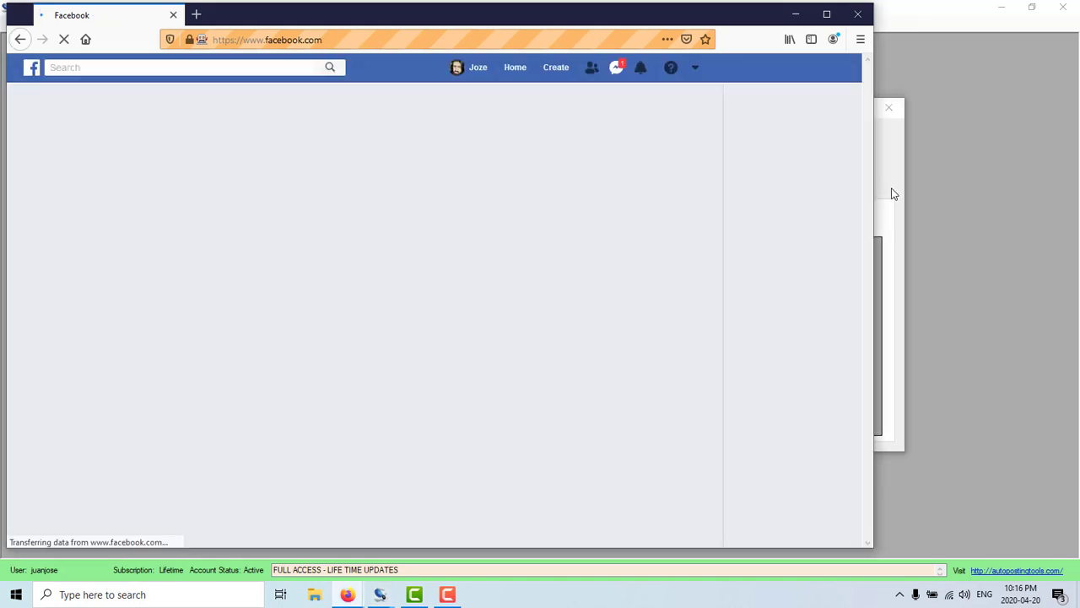
pyautogui.click(883, 194)
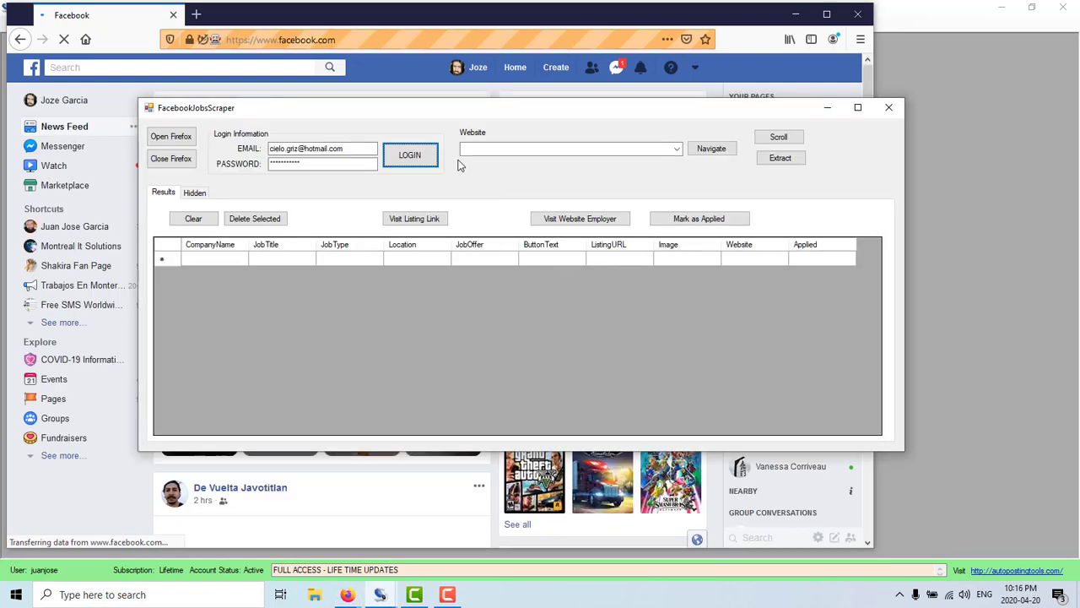
pyautogui.click(676, 149)
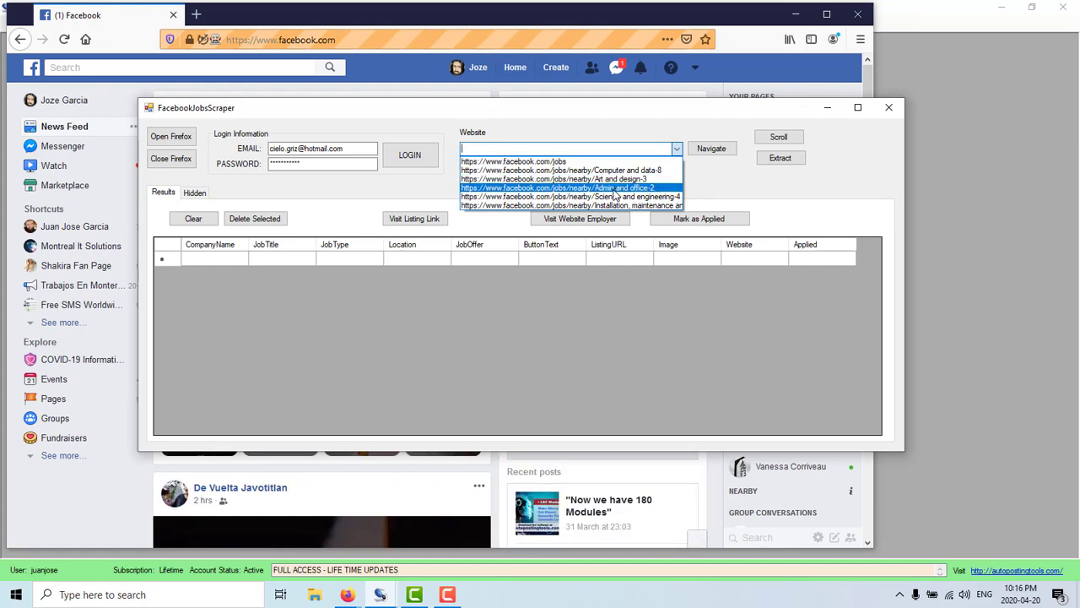
pyautogui.click(613, 192)
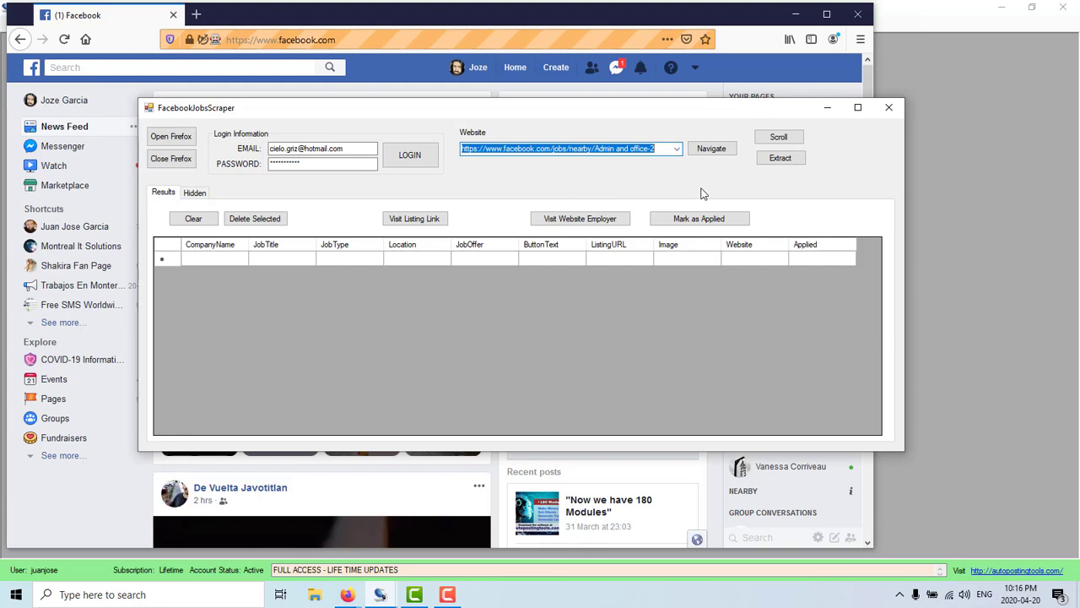
pyautogui.click(716, 154)
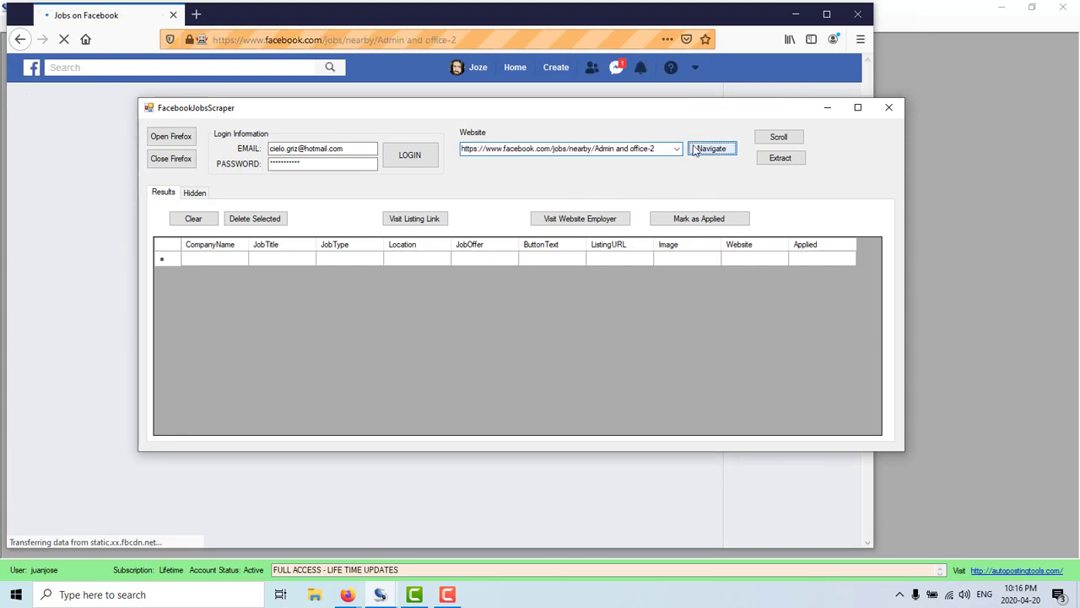
pyautogui.click(523, 17)
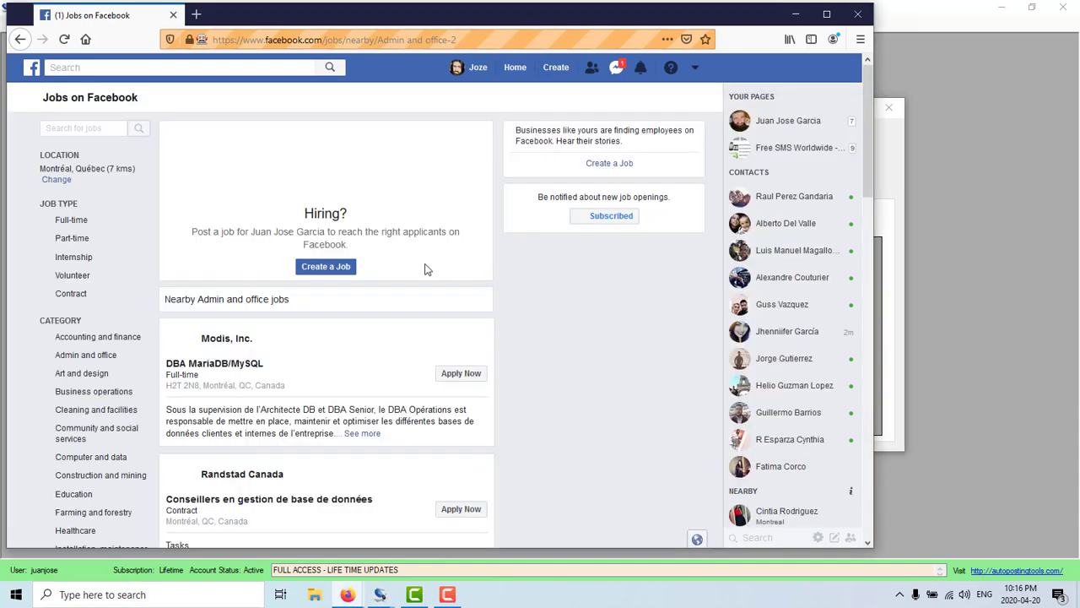
pyautogui.scroll(-15, 401, 263)
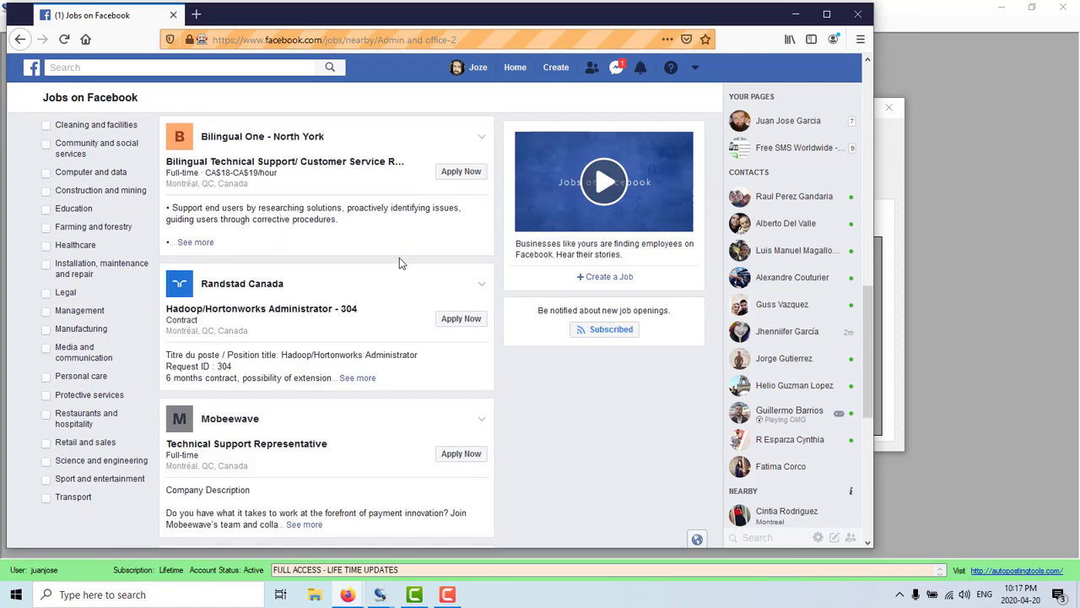
pyautogui.scroll(-15, 375, 258)
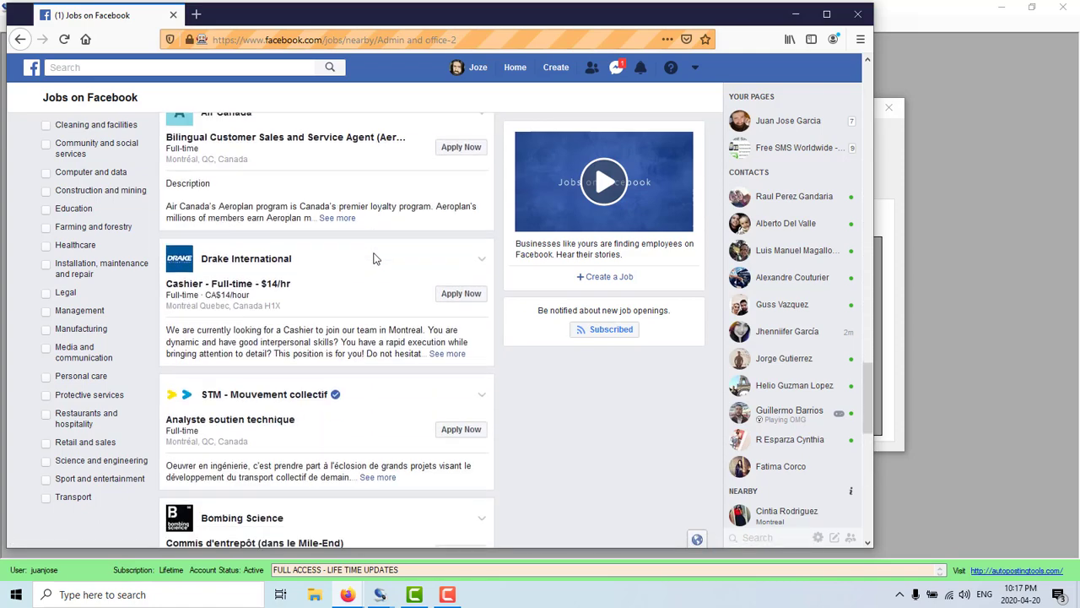
pyautogui.scroll(-3, 375, 257)
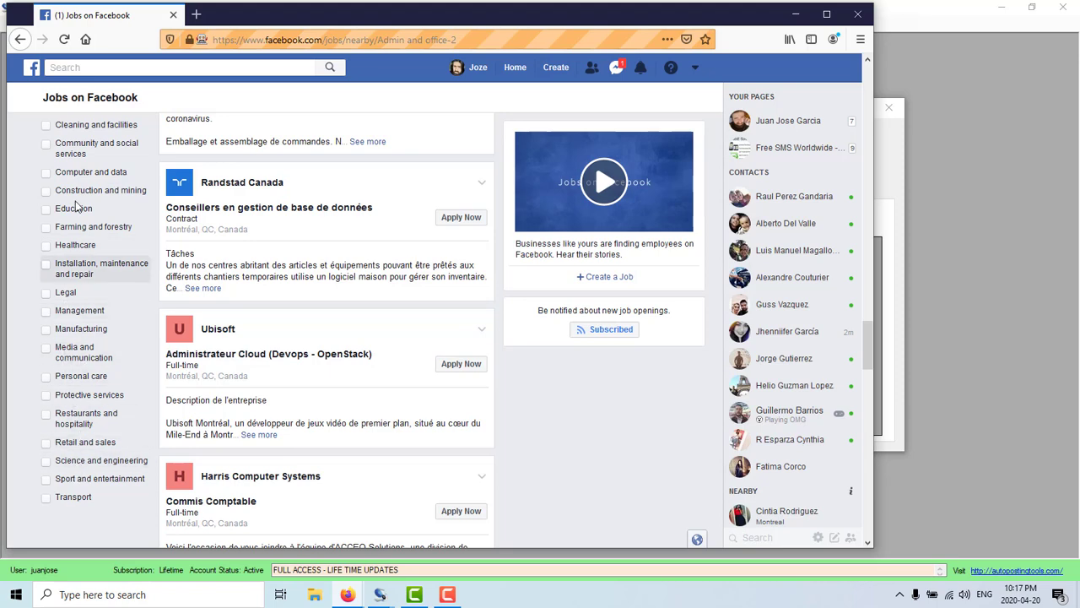
# Step: Run the scraper's automatic scroll on the jobs page and extract the listings into the results table
pyautogui.click(888, 154)
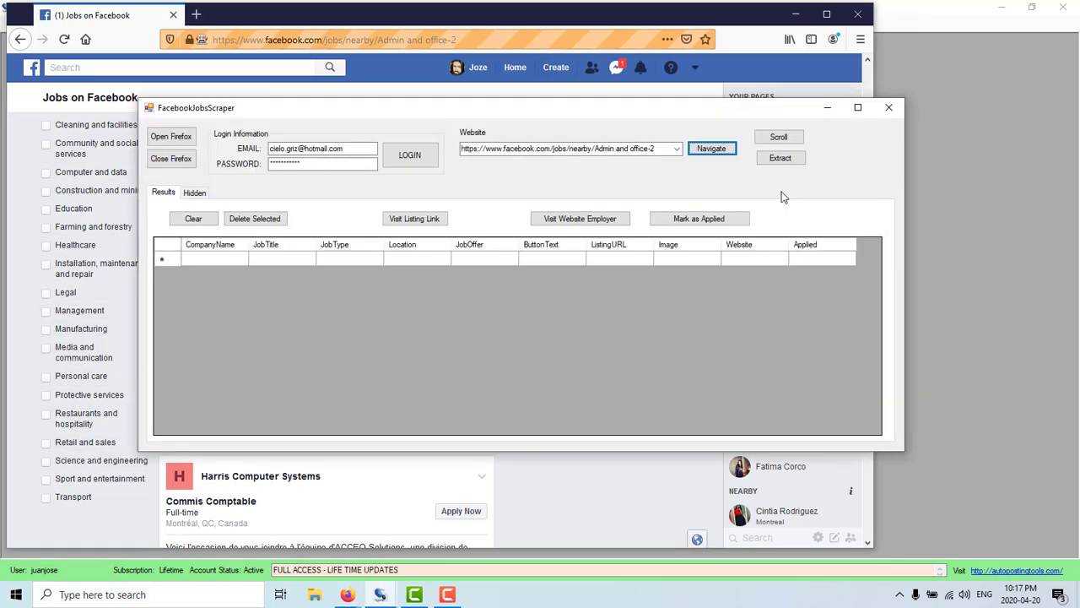
pyautogui.click(794, 139)
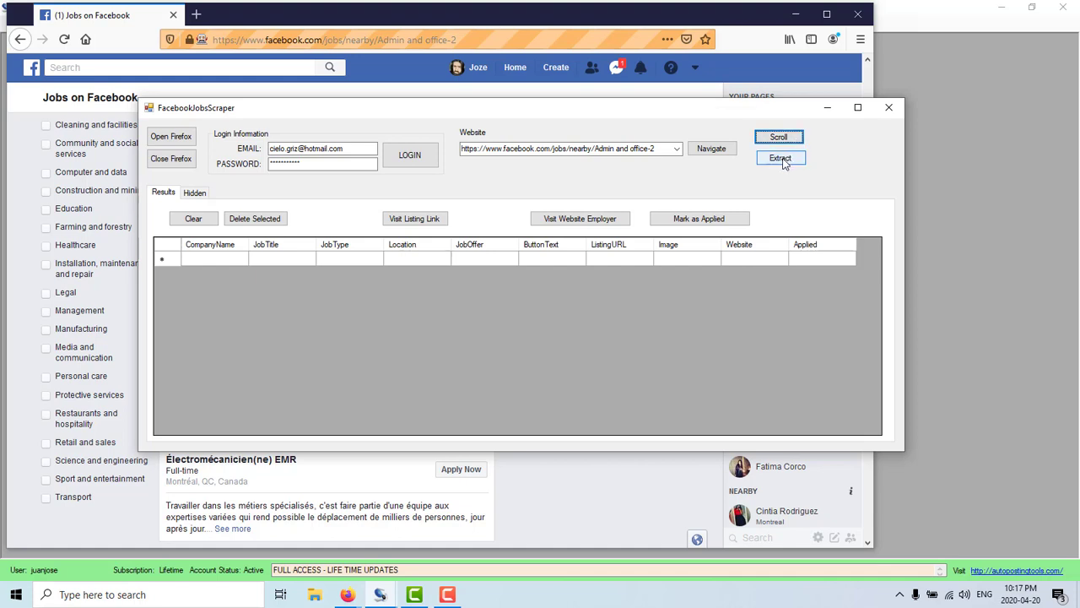
pyautogui.click(780, 158)
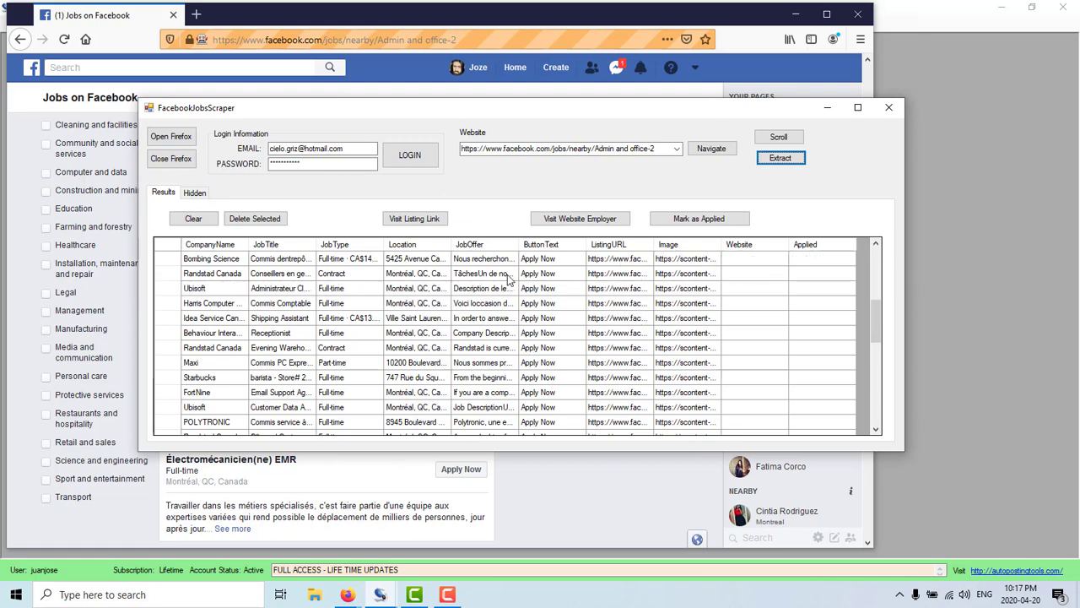
# Step: Open the listing link of the Air Canada bilingual customer service job and bring its page to the front
pyautogui.scroll(2, 419, 299)
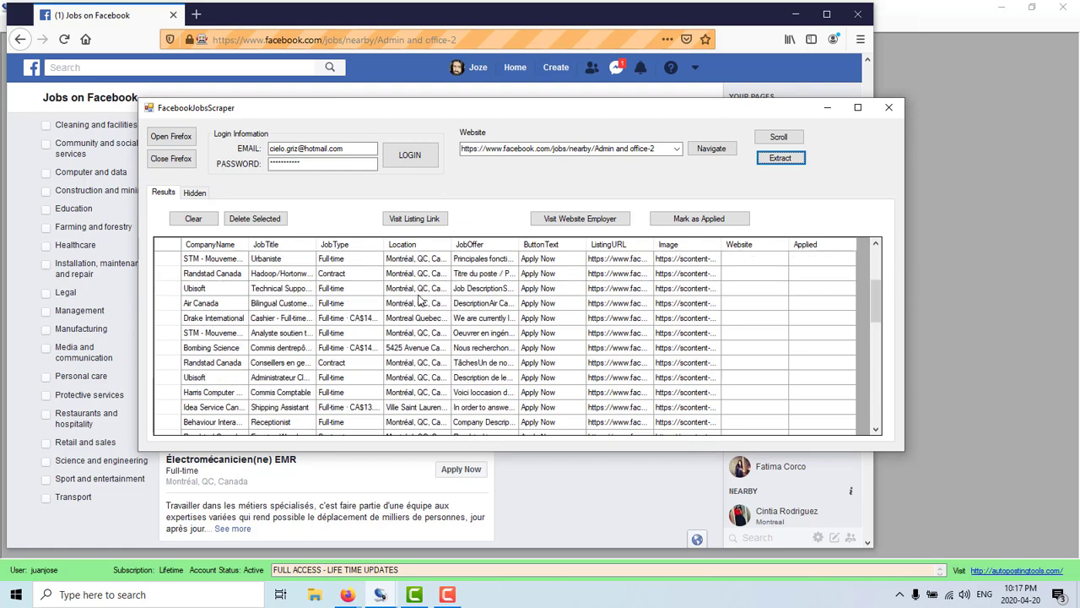
pyautogui.click(380, 305)
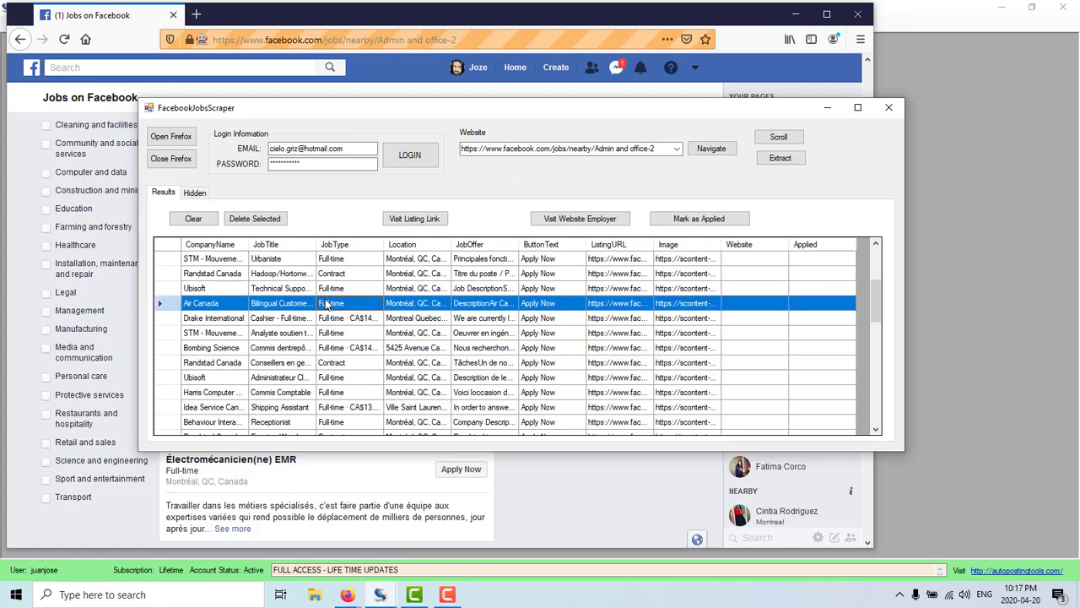
pyautogui.click(420, 219)
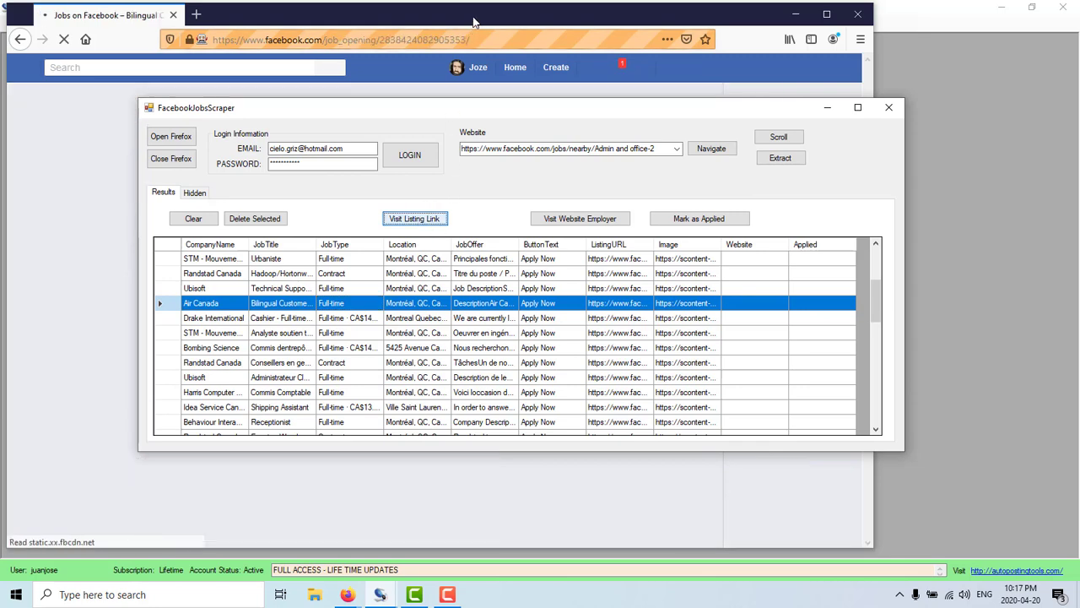
pyautogui.click(473, 22)
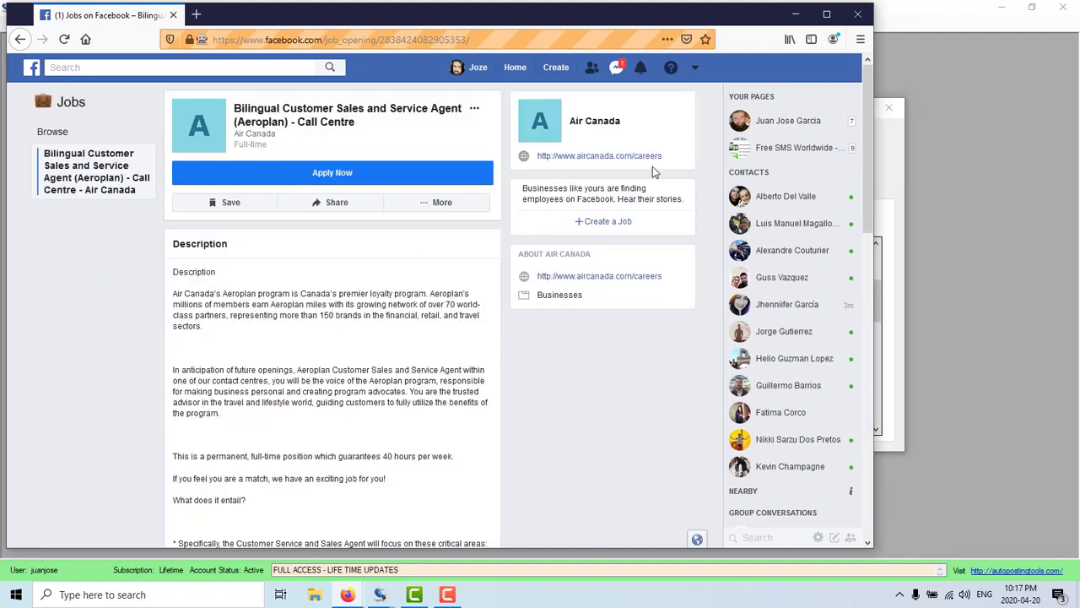
pyautogui.moveTo(663, 162); pyautogui.dragTo(540, 163)
pyautogui.hotkey('ctrl', 'c')
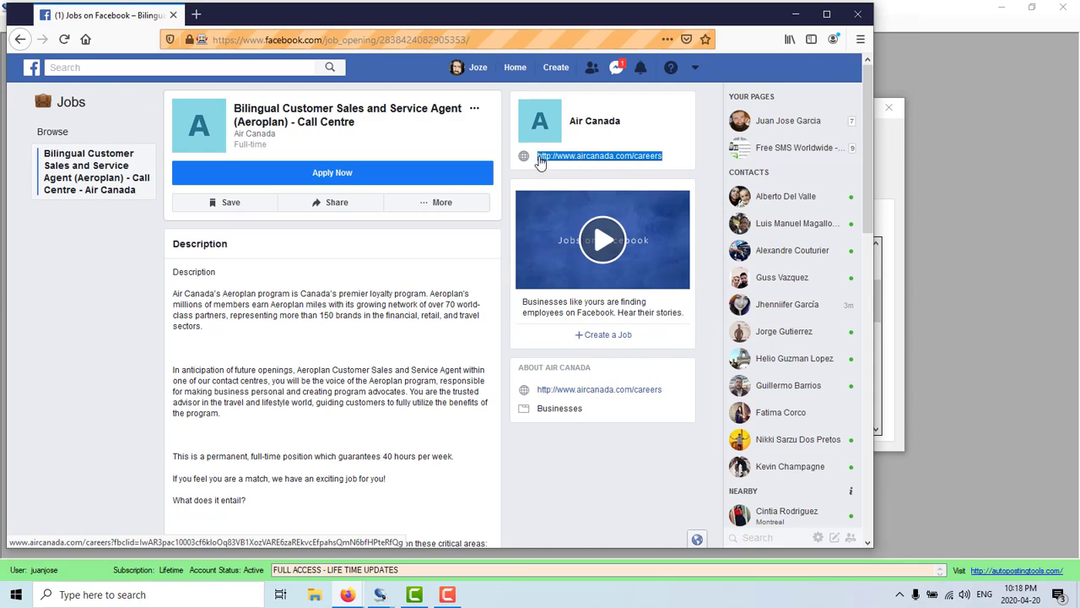
pyautogui.click(890, 177)
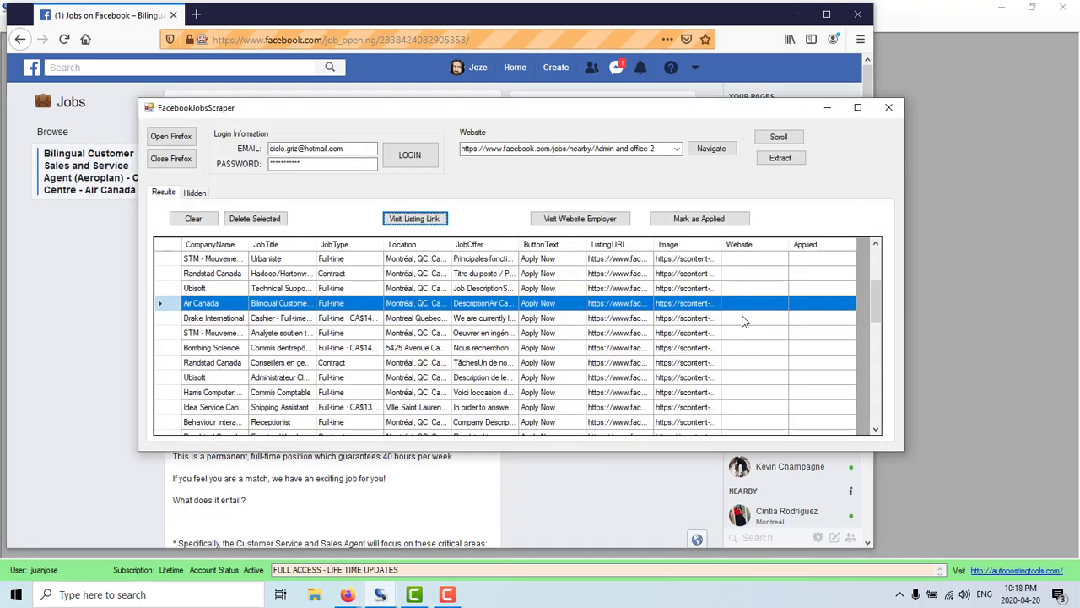
pyautogui.click(746, 305)
pyautogui.click(748, 309)
pyautogui.hotkey('ctrl', 'v')
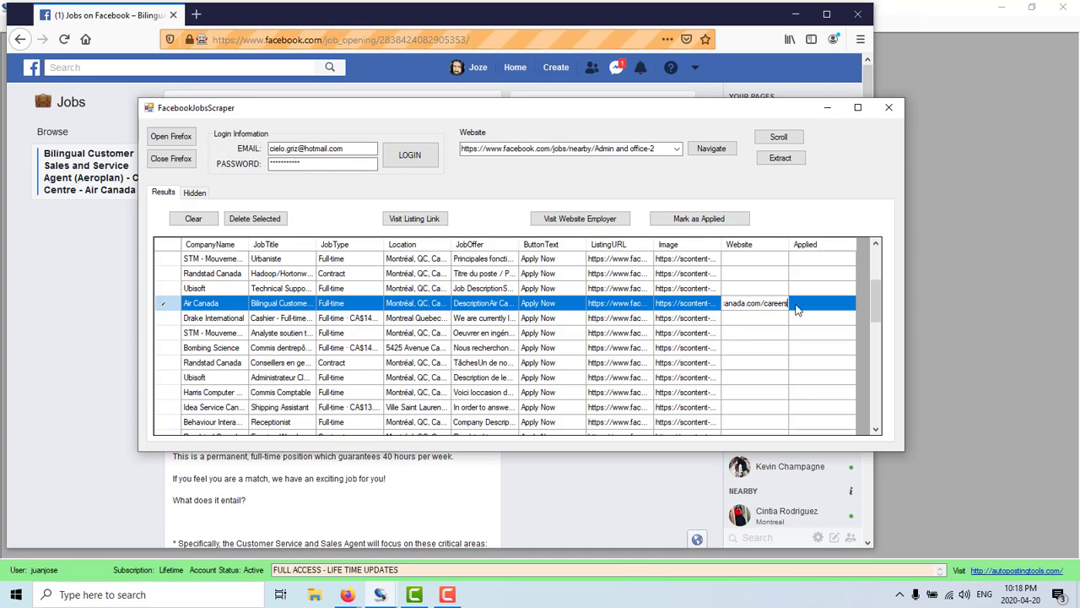
pyautogui.click(797, 306)
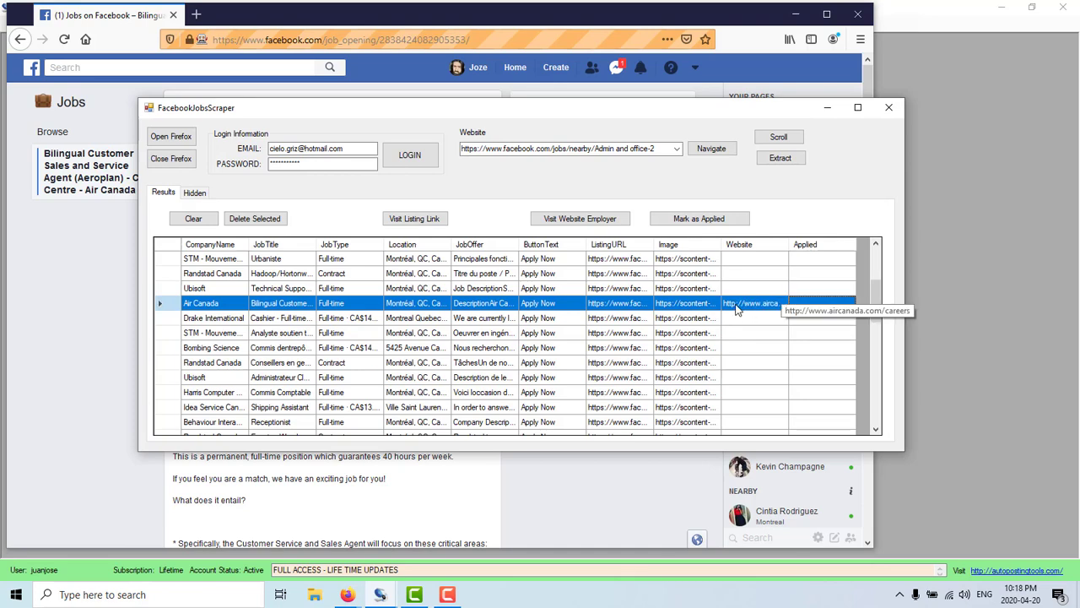
# Step: Visit the employer website stored for the Air Canada row and look through its careers page
pyautogui.click(450, 516)
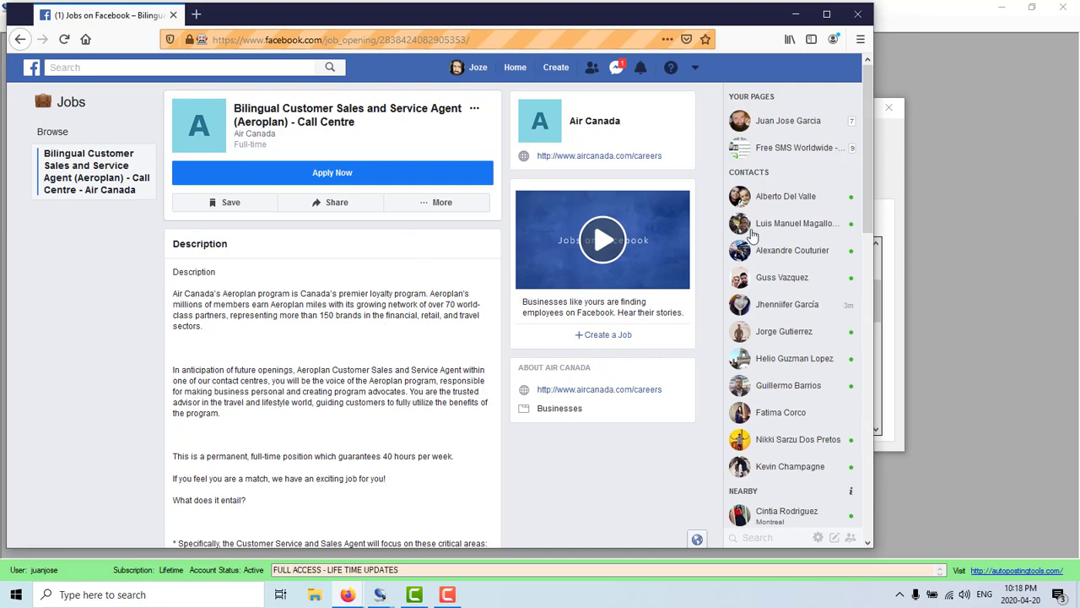
pyautogui.hotkey('alt', 'Tab')
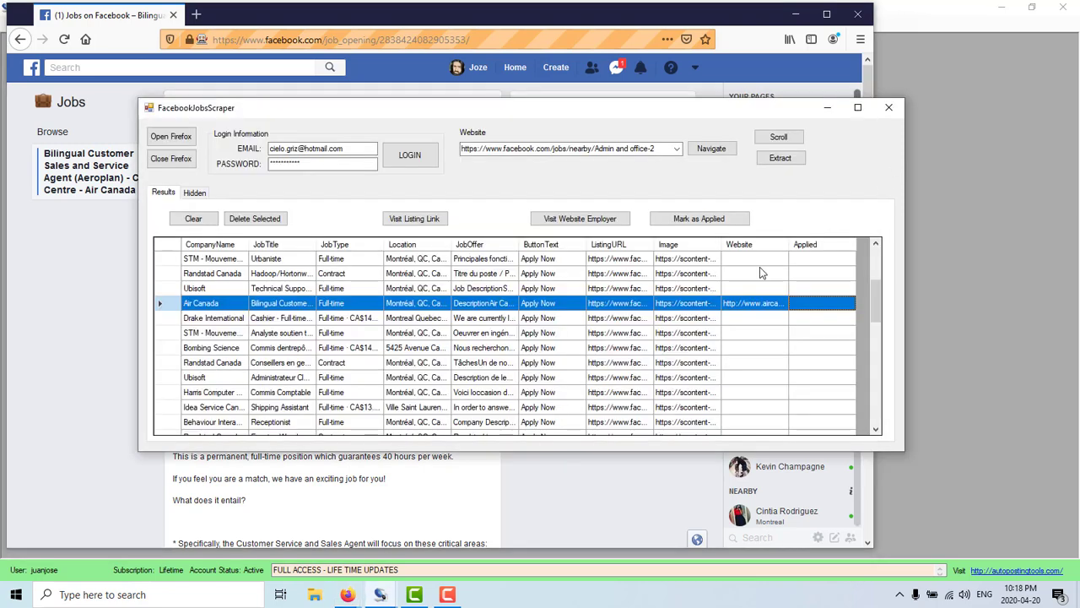
pyautogui.click(565, 221)
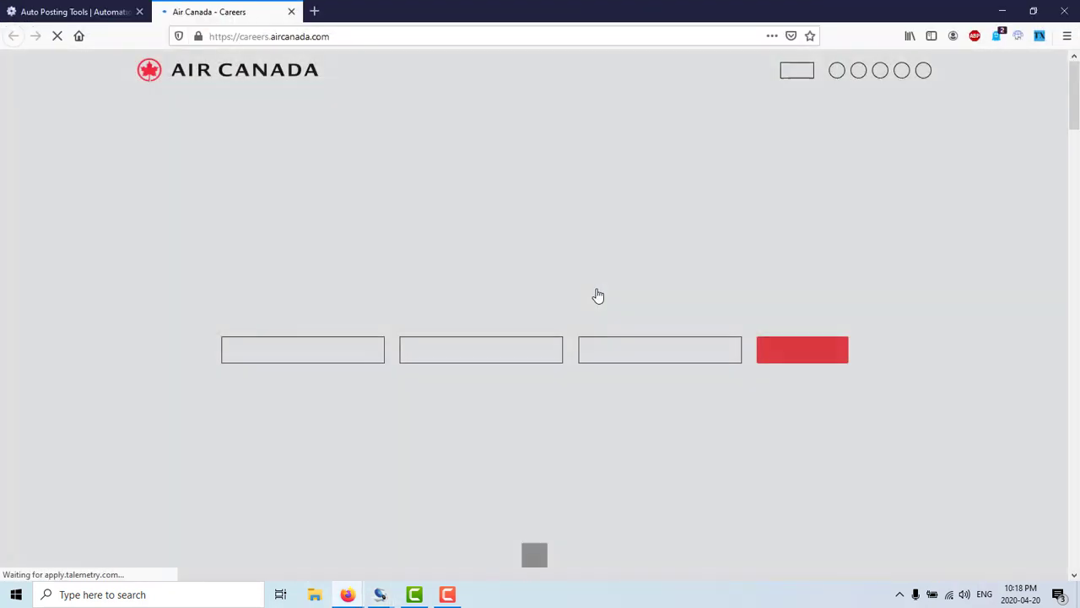
pyautogui.scroll(-8, 607, 291)
pyautogui.scroll(-10, 593, 294)
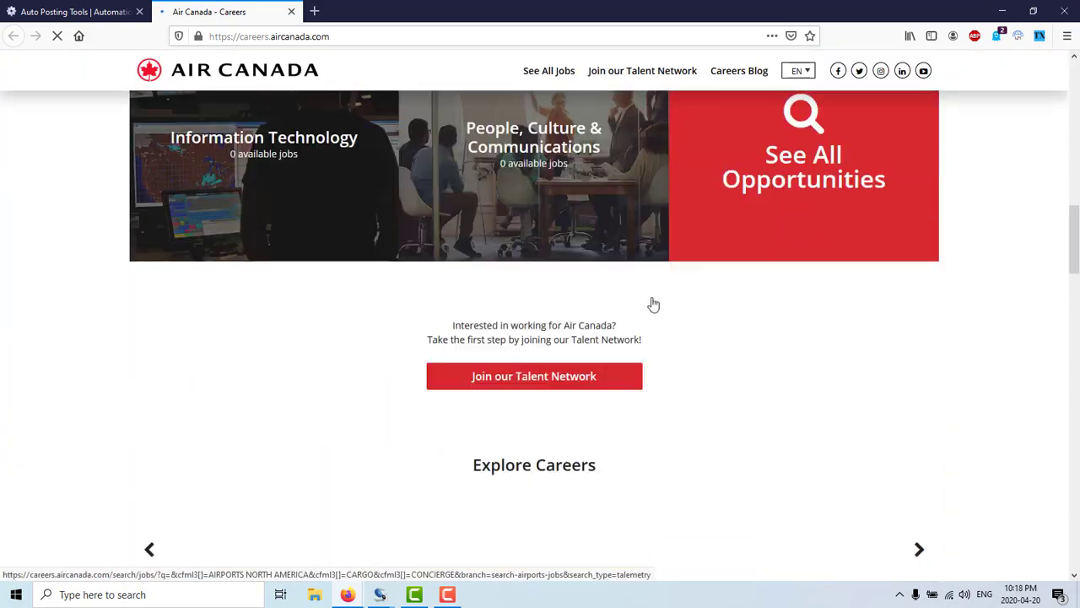
# Step: Return to the FacebookJobsScraper window, mark the Air Canada job as applied and review the results table
pyautogui.moveTo(382, 594)
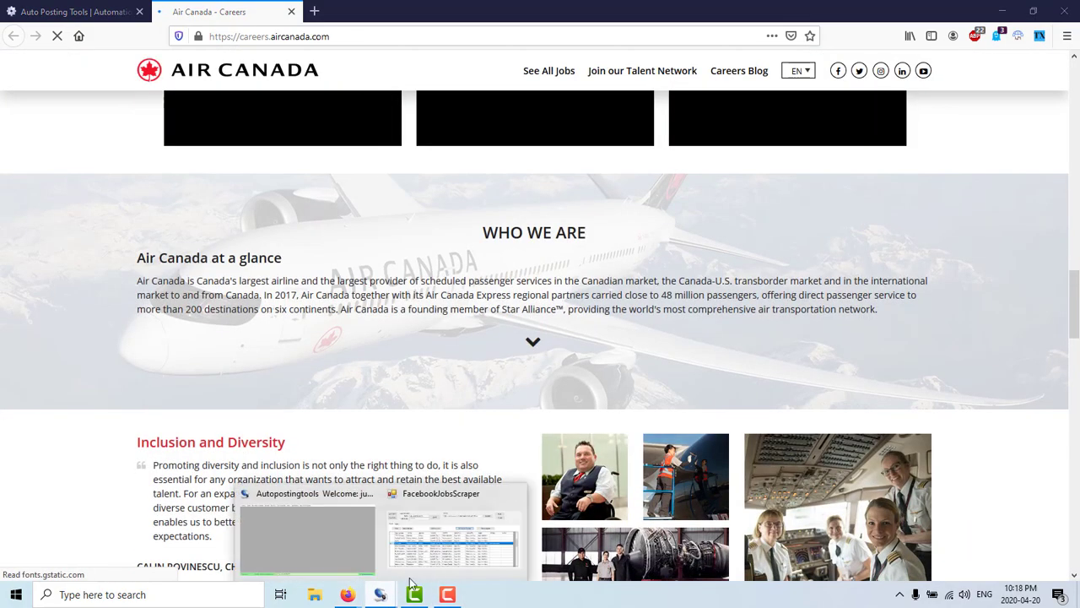
pyautogui.click(400, 540)
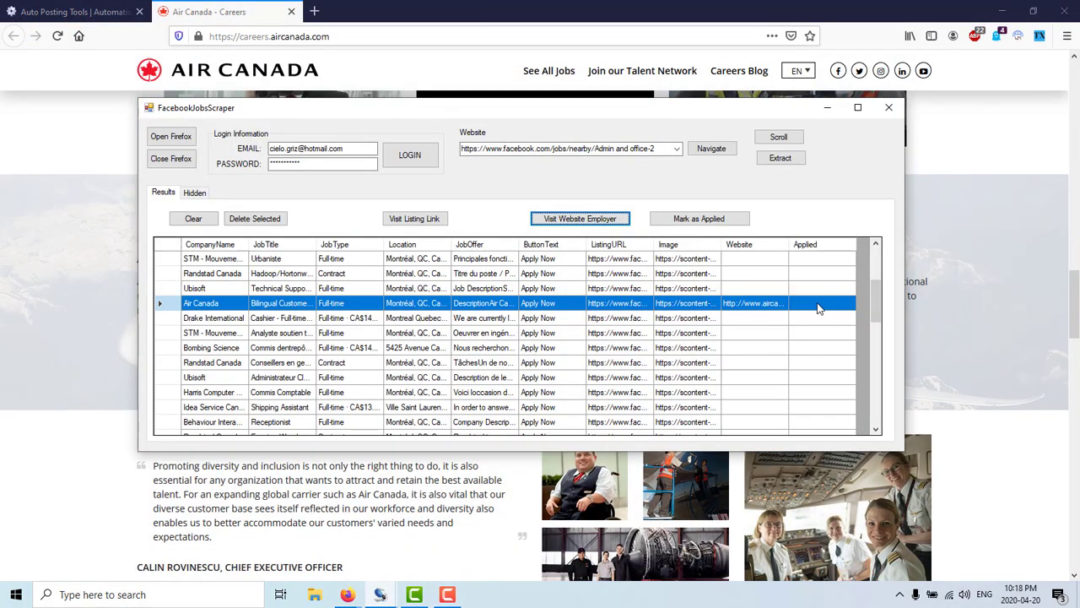
pyautogui.click(730, 221)
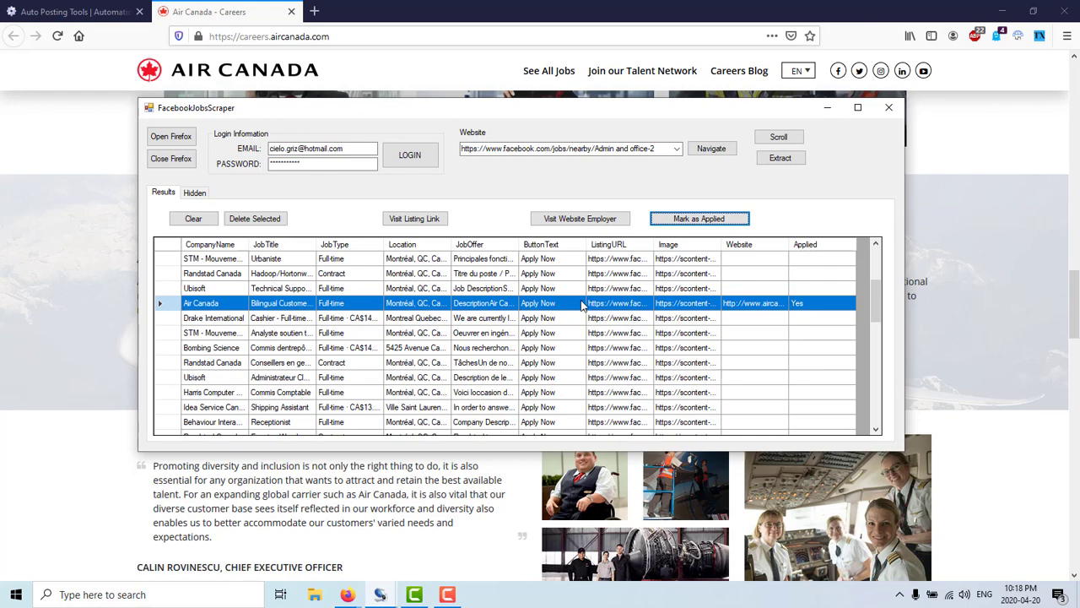
pyautogui.scroll(-10, 667, 381)
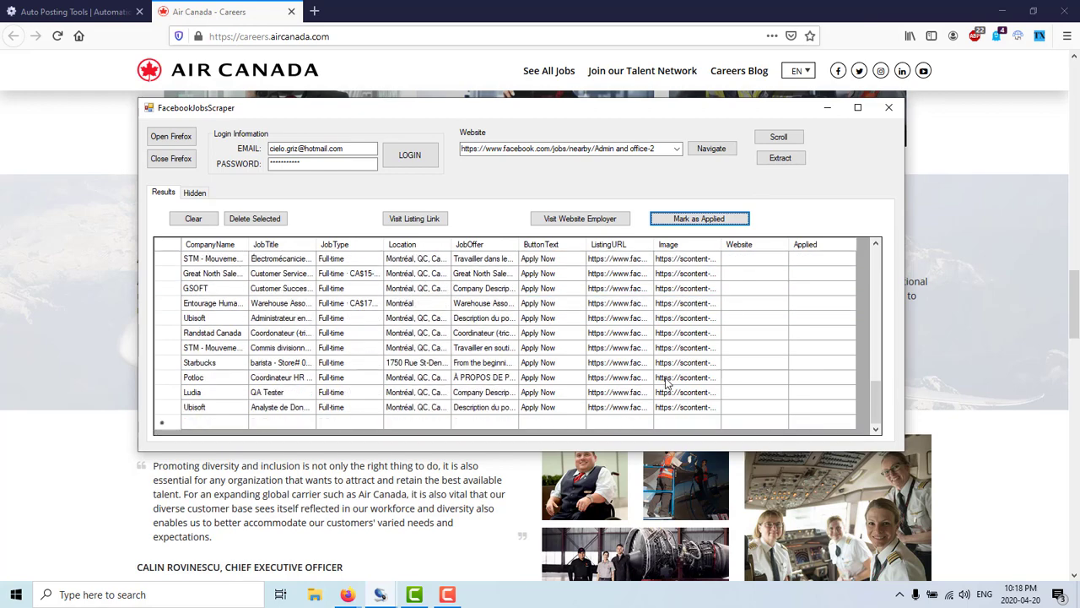
pyautogui.scroll(10, 666, 382)
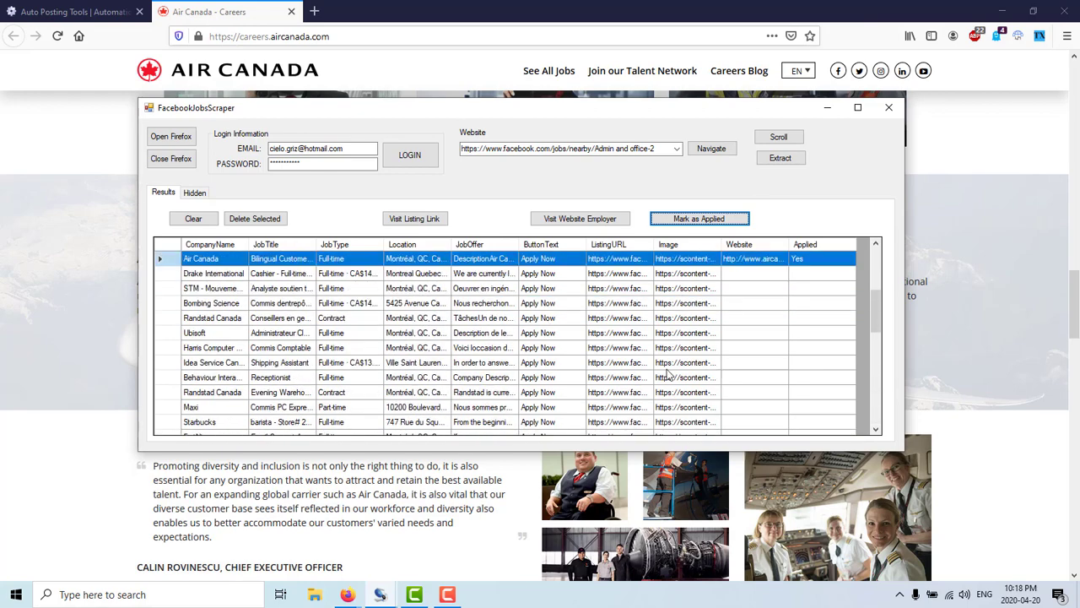
# Step: Select all the job listings in the results table and look through the selected rows
pyautogui.scroll(4, 479, 308)
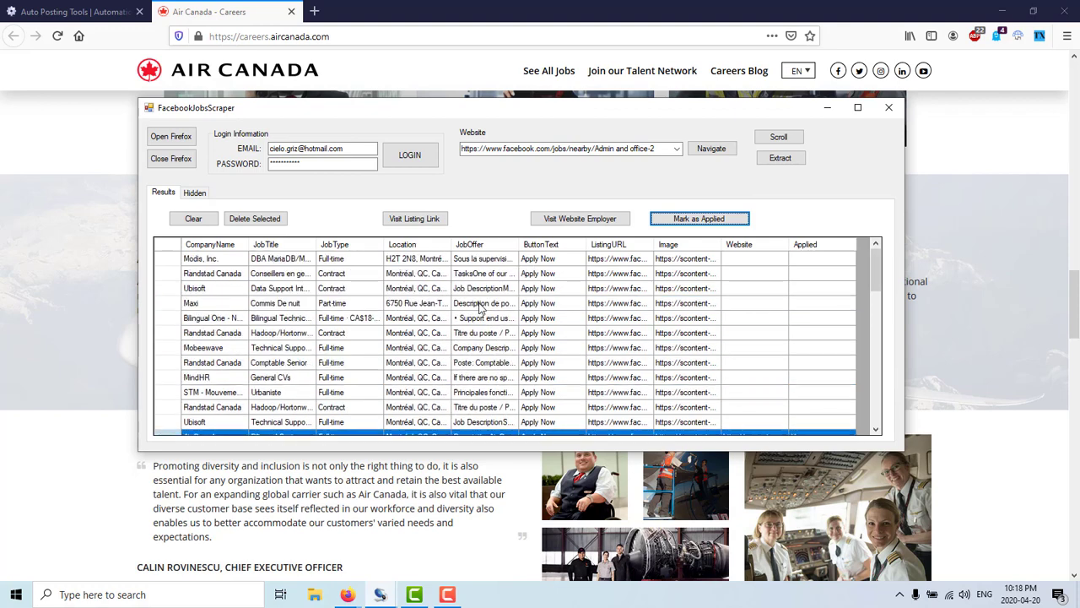
pyautogui.scroll(-2, 722, 309)
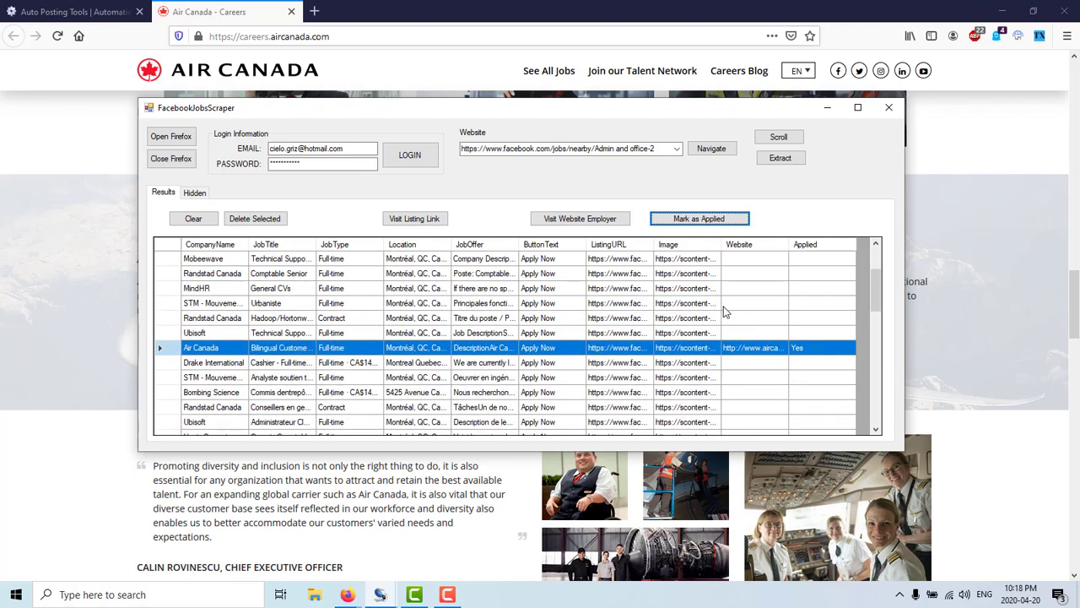
pyautogui.scroll(2, 723, 312)
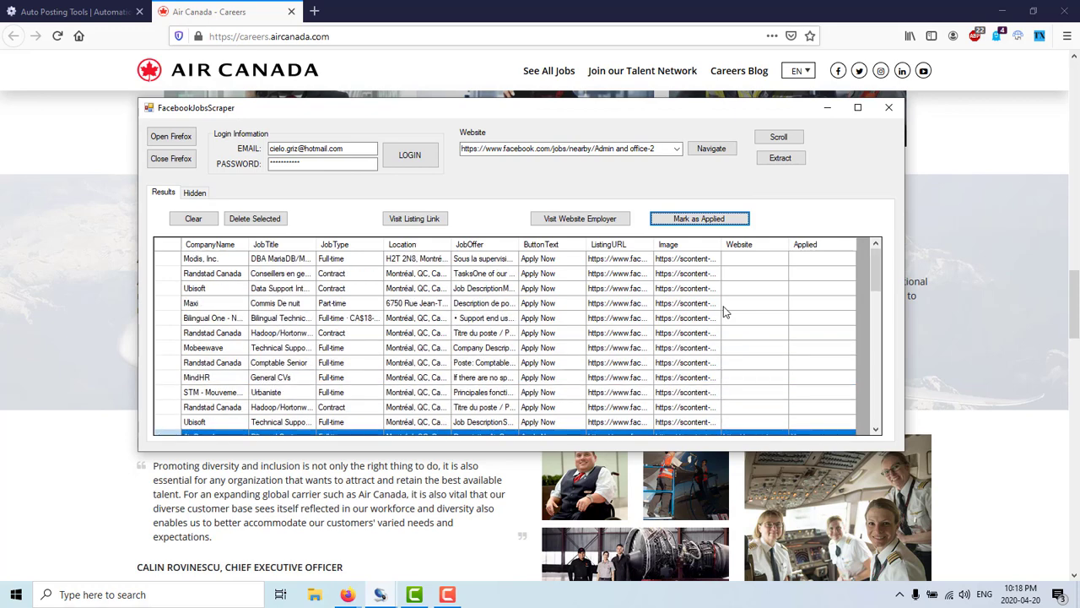
pyautogui.scroll(-1, 760, 296)
pyautogui.scroll(-3, 794, 375)
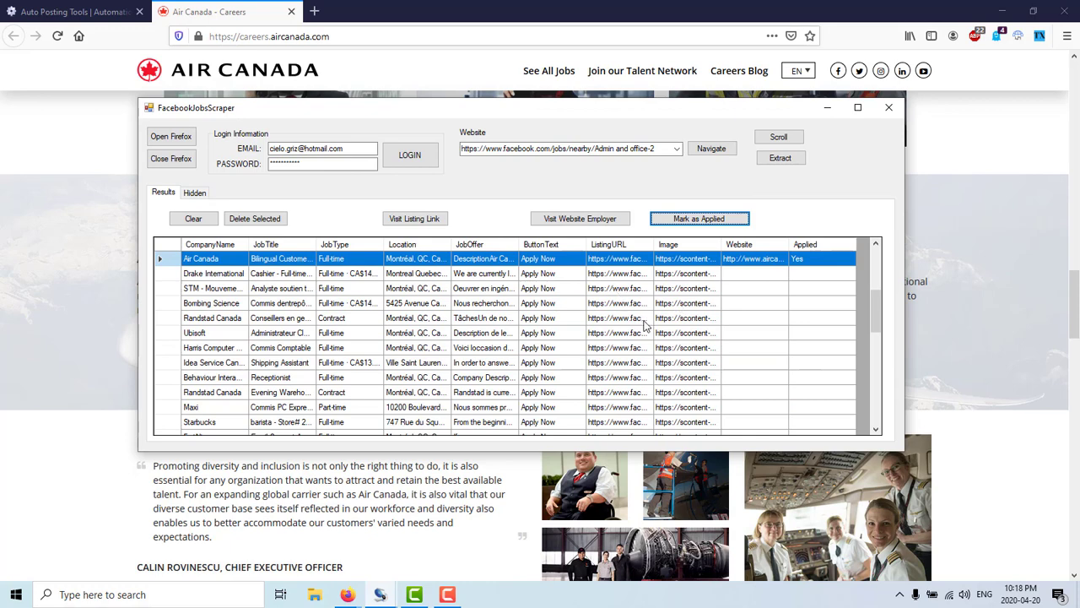
pyautogui.click(166, 249)
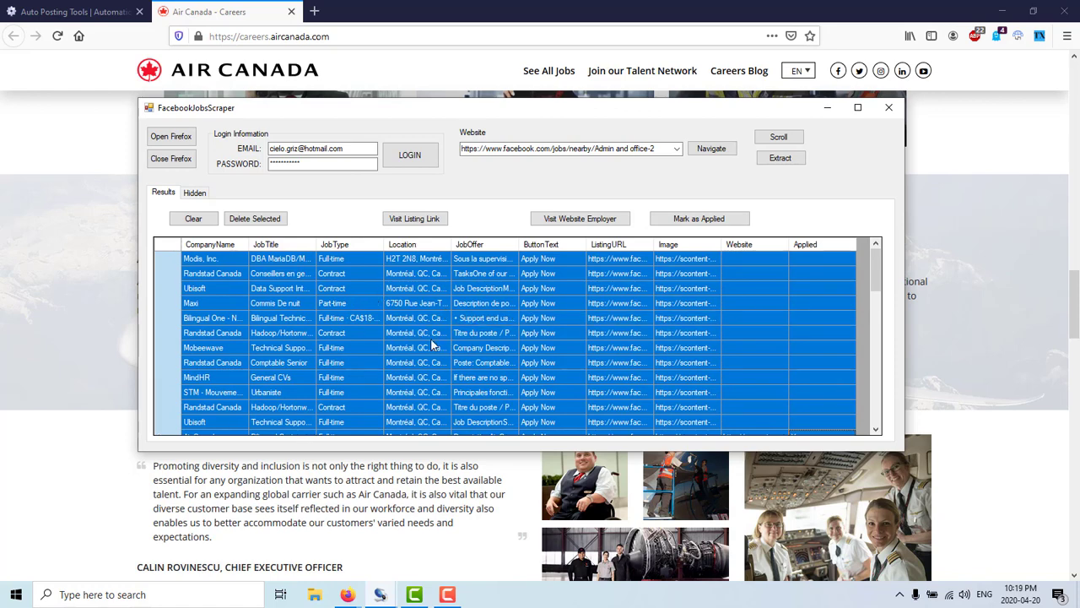
pyautogui.scroll(-1, 433, 345)
pyautogui.scroll(-2, 433, 344)
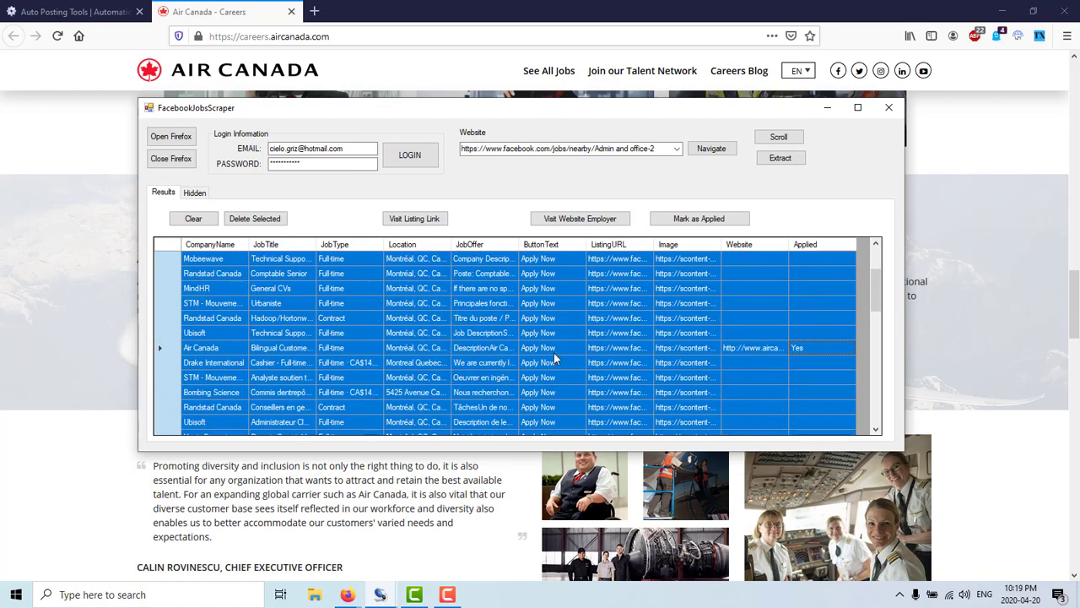